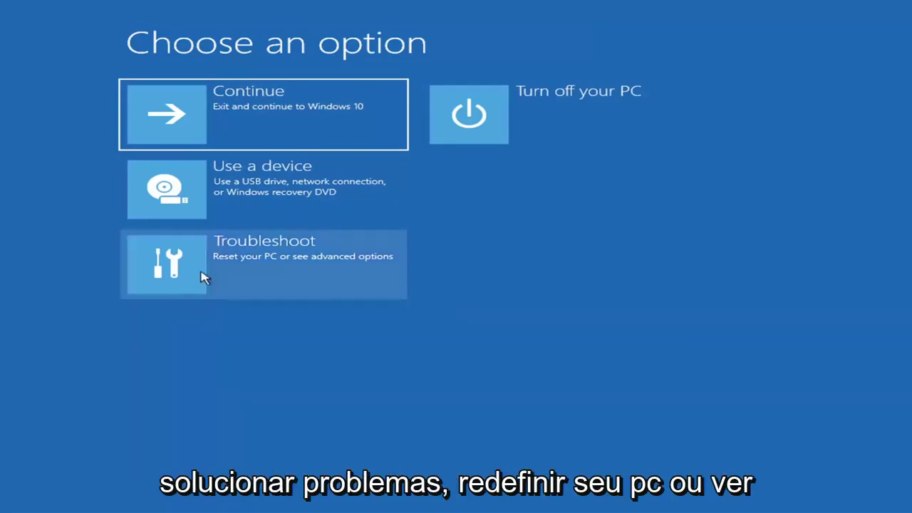
- Run Startup Repair from the advanced troubleshooting options of the recovery environment
{"action": "left_click", "coordinate": [340, 270]}
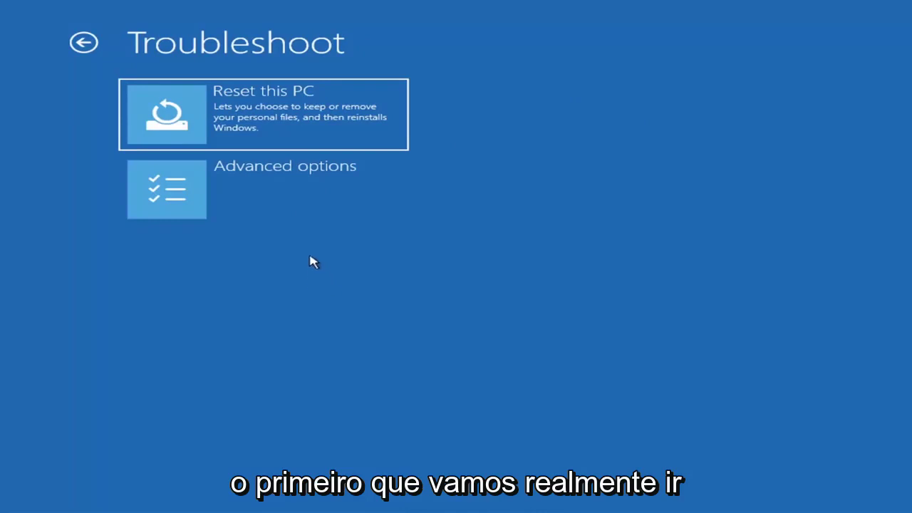
{"action": "left_click", "coordinate": [289, 193]}
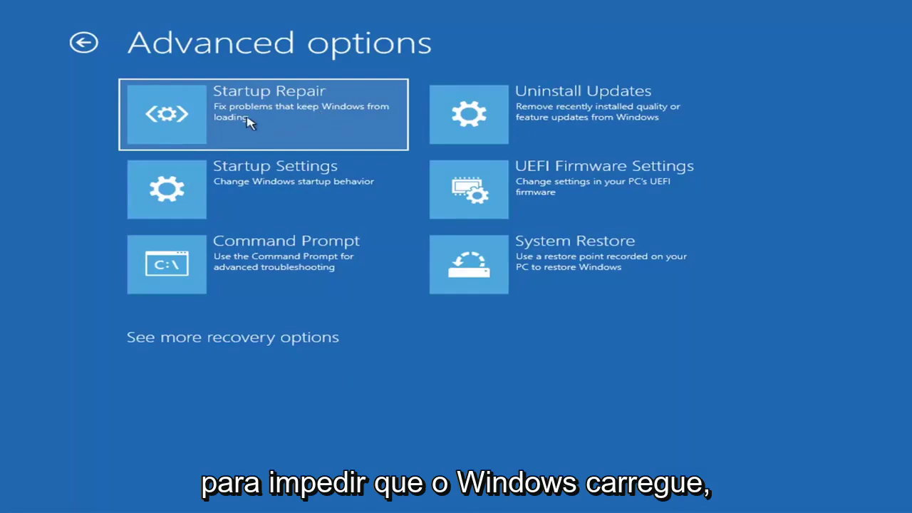
{"action": "key", "text": "Return"}
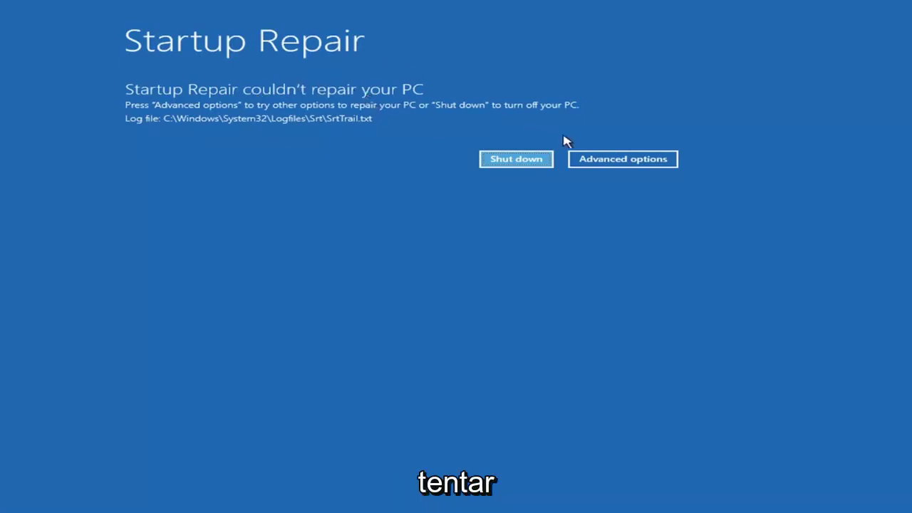
- Return to the advanced recovery options and examine the Startup Settings and Uninstall Updates pages
{"action": "left_click", "coordinate": [634, 160]}
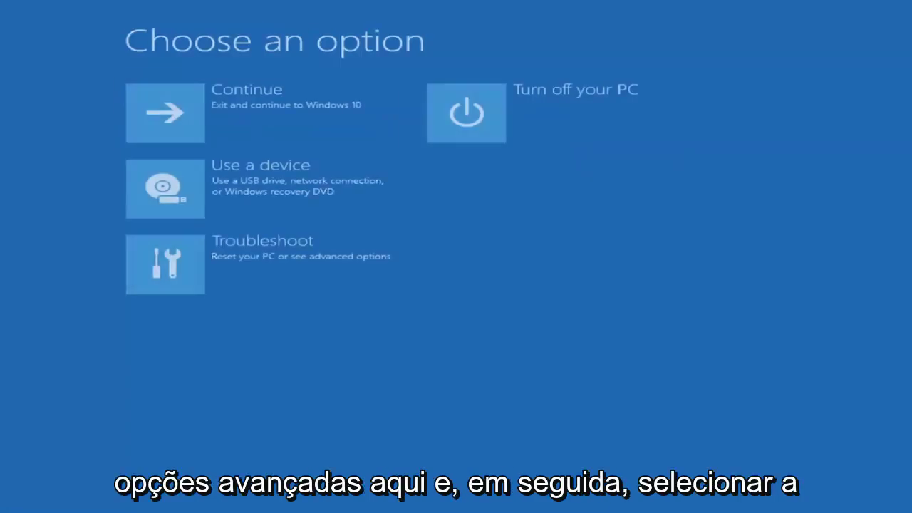
{"action": "left_click", "coordinate": [281, 265]}
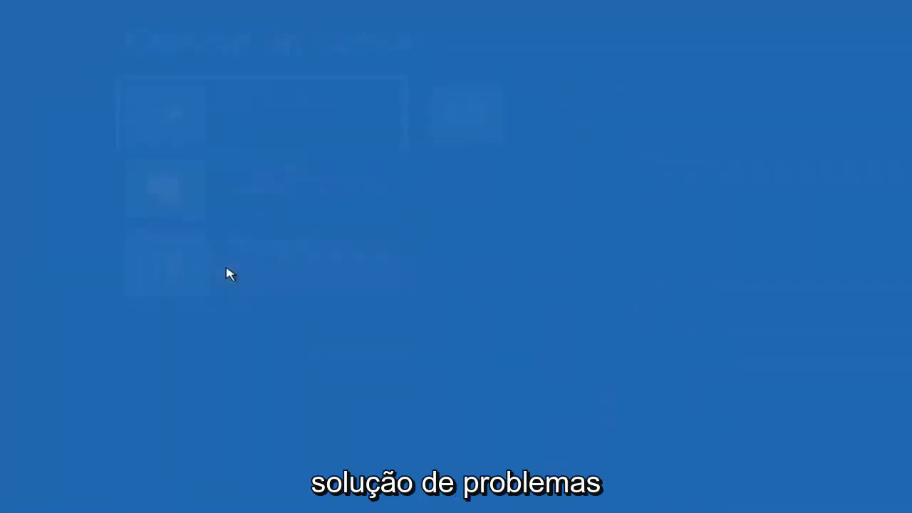
{"action": "left_click", "coordinate": [239, 201]}
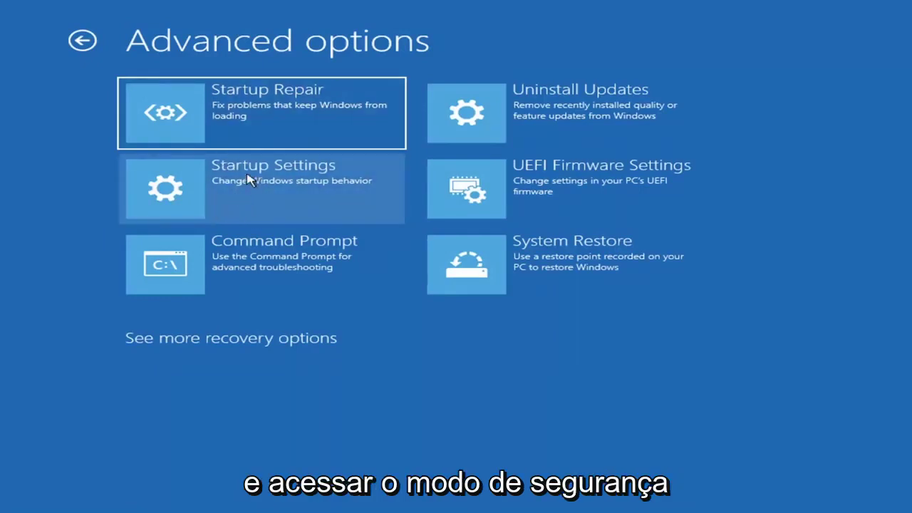
{"action": "left_click", "coordinate": [236, 189]}
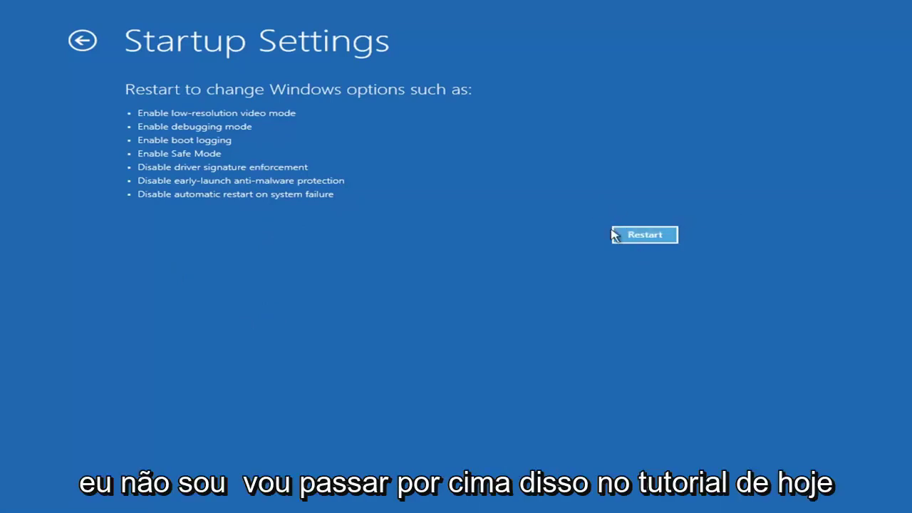
{"action": "left_click", "coordinate": [661, 236]}
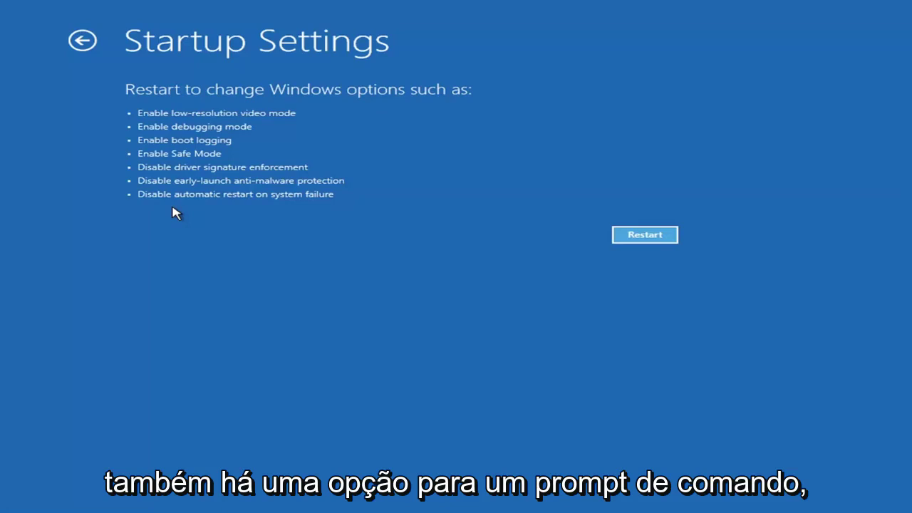
{"action": "left_click", "coordinate": [71, 37]}
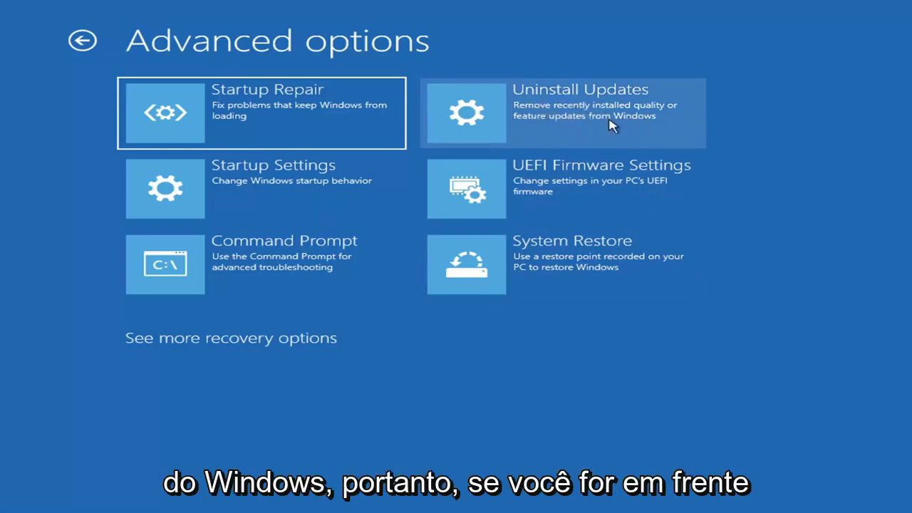
{"action": "left_click", "coordinate": [533, 118]}
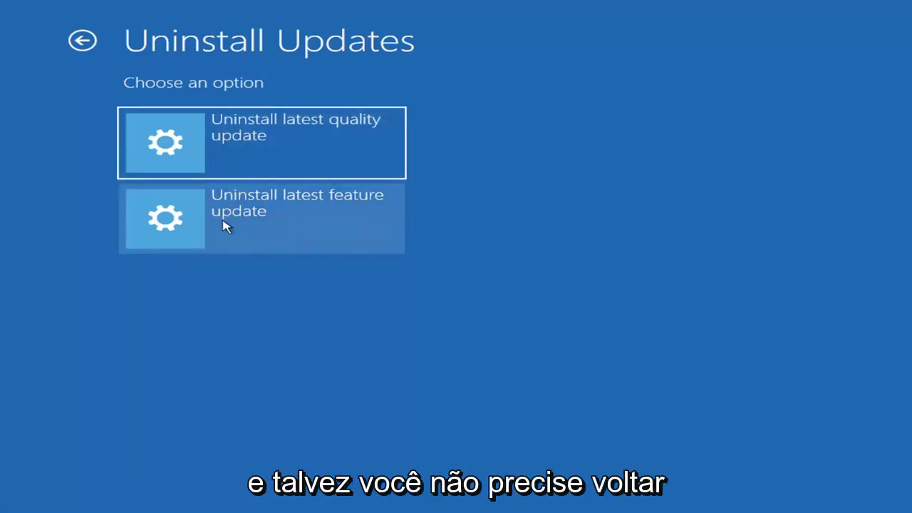
{"action": "left_click", "coordinate": [83, 41]}
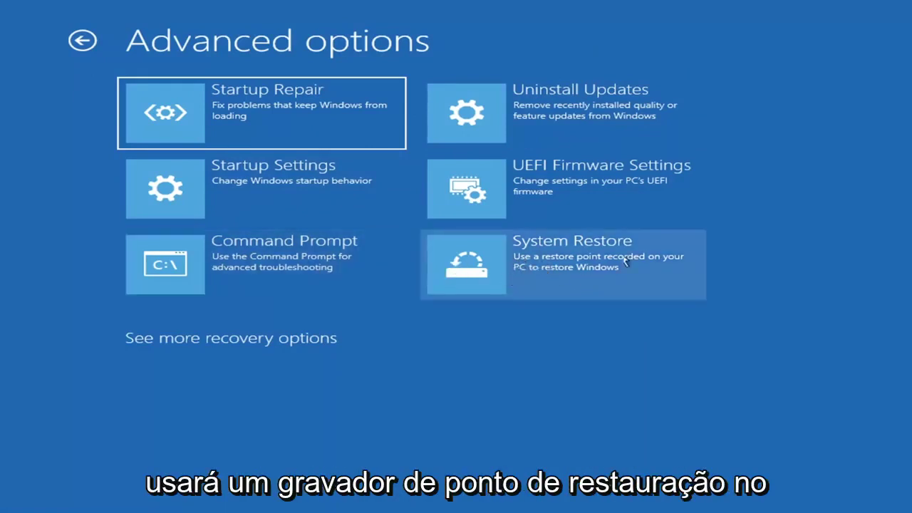
- Restore the system to the "Before Updates" restore point of 7/9/2021 12:37:05 PM and restart the computer
{"action": "left_click", "coordinate": [593, 277]}
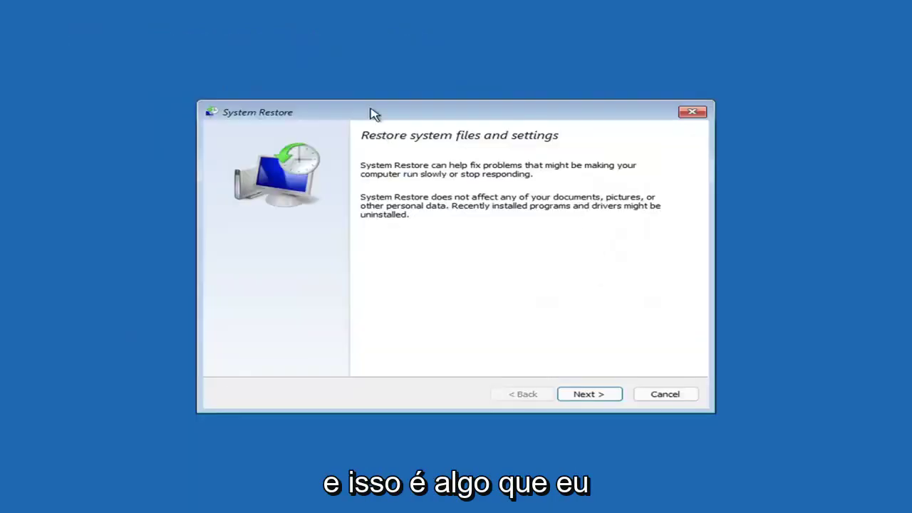
{"action": "left_click", "coordinate": [581, 394]}
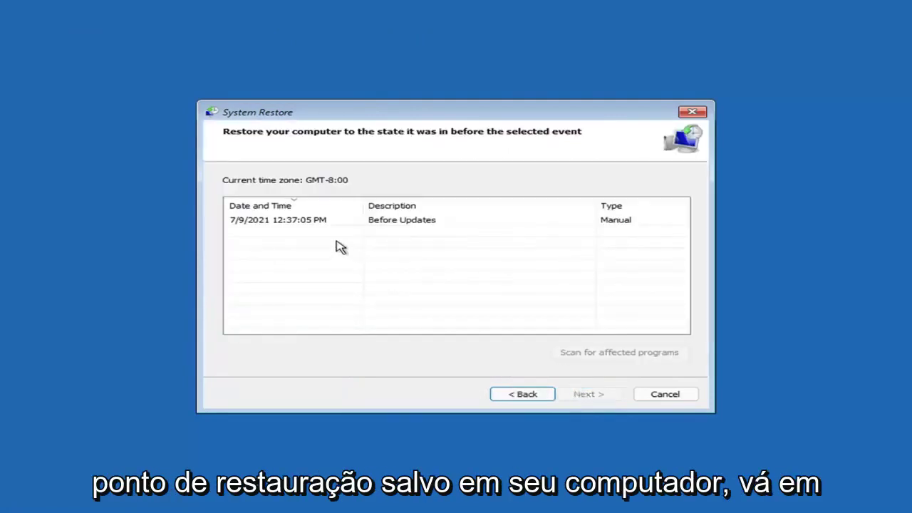
{"action": "left_click", "coordinate": [280, 222]}
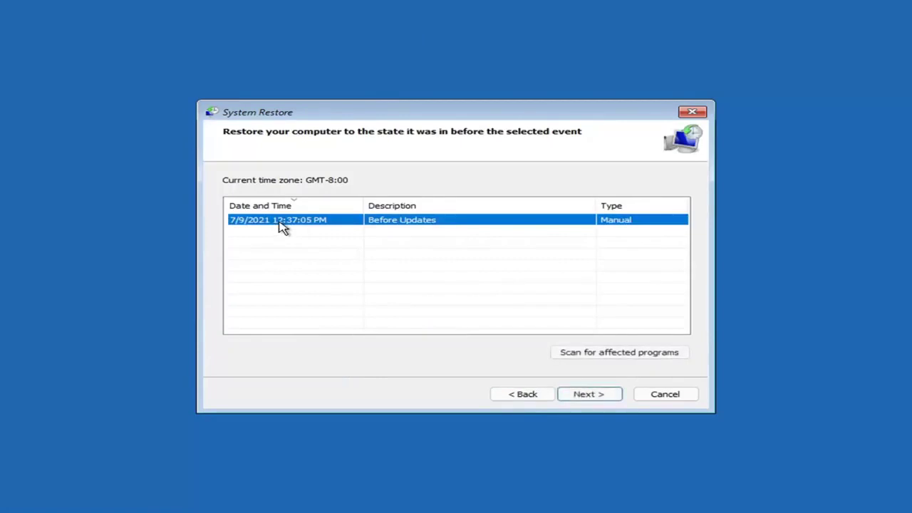
{"action": "left_click", "coordinate": [600, 397]}
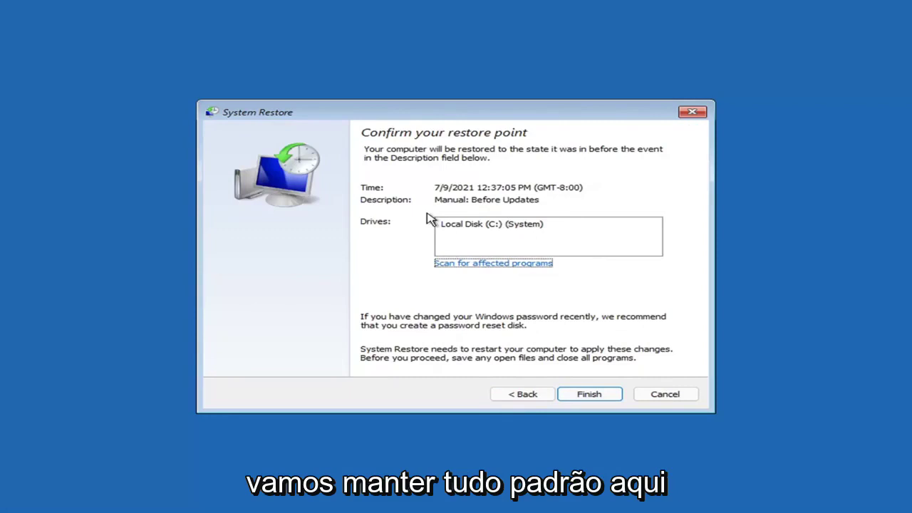
{"action": "left_click", "coordinate": [591, 398]}
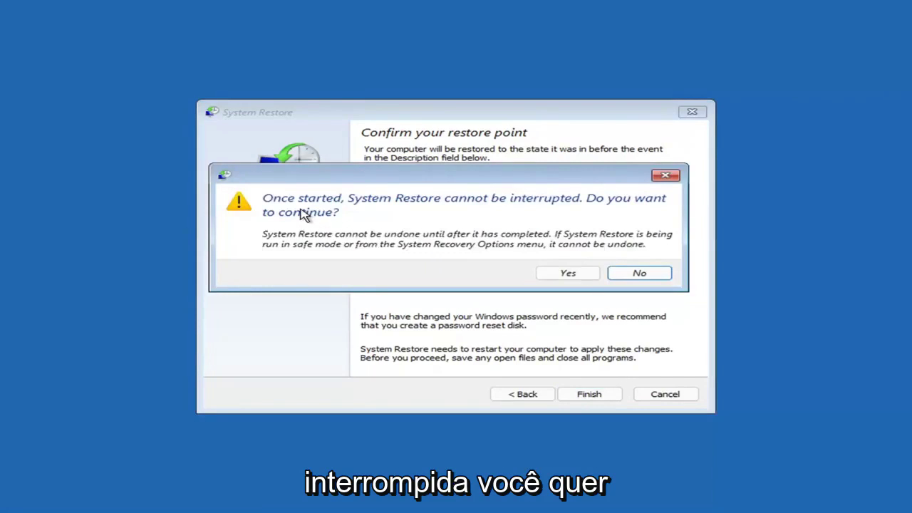
{"action": "left_click", "coordinate": [569, 280]}
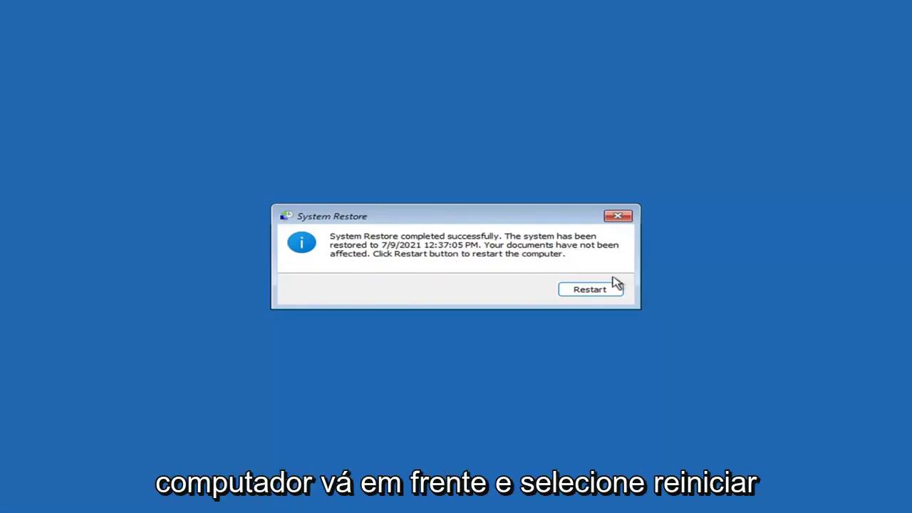
{"action": "left_click", "coordinate": [584, 293]}
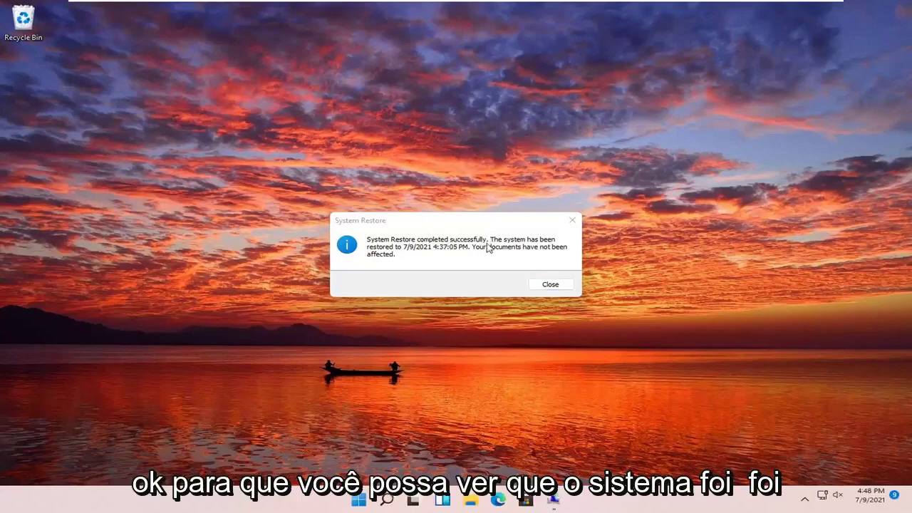
{"action": "left_click", "coordinate": [572, 220]}
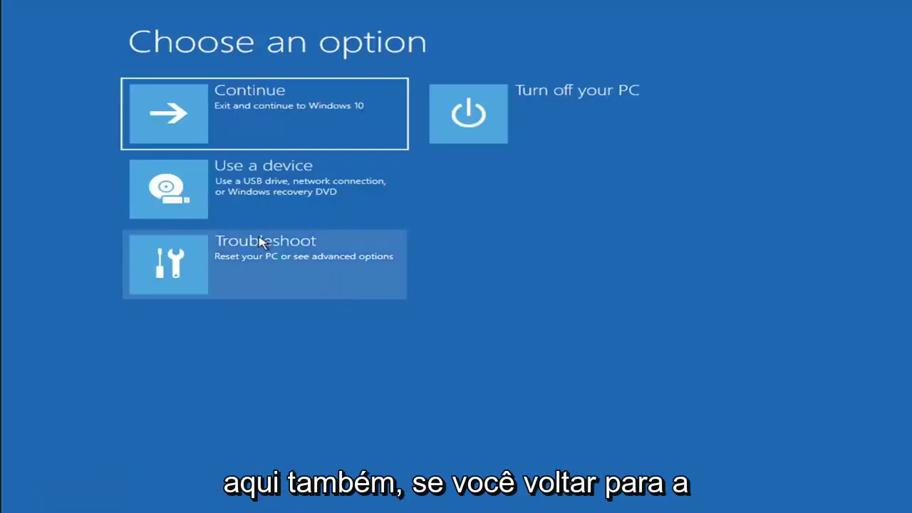
- Examine the choices for keeping or removing files under Reset this PC, and return to the main recovery options
{"action": "left_click", "coordinate": [242, 275]}
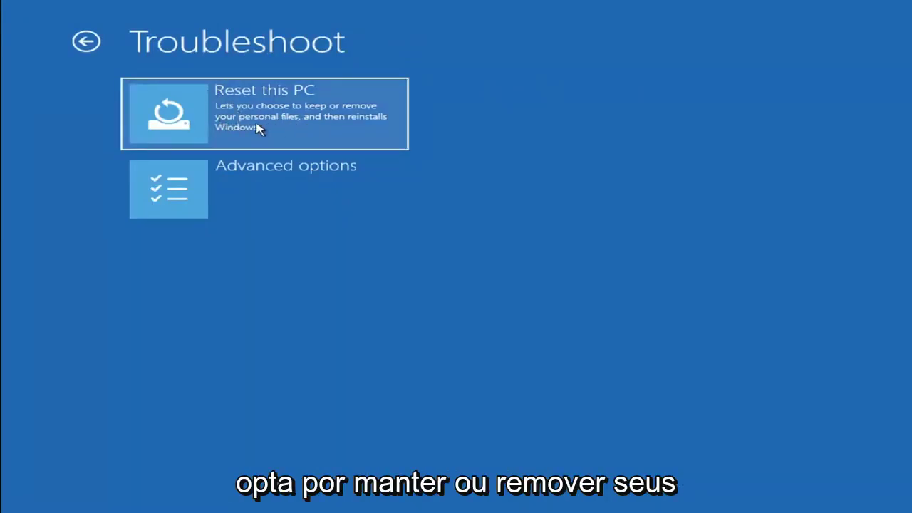
{"action": "left_click", "coordinate": [298, 130]}
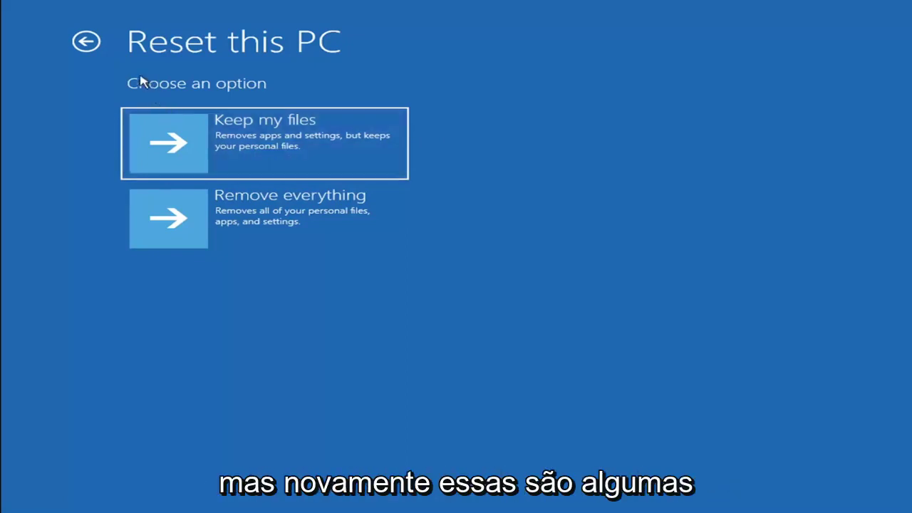
{"action": "left_click", "coordinate": [96, 45]}
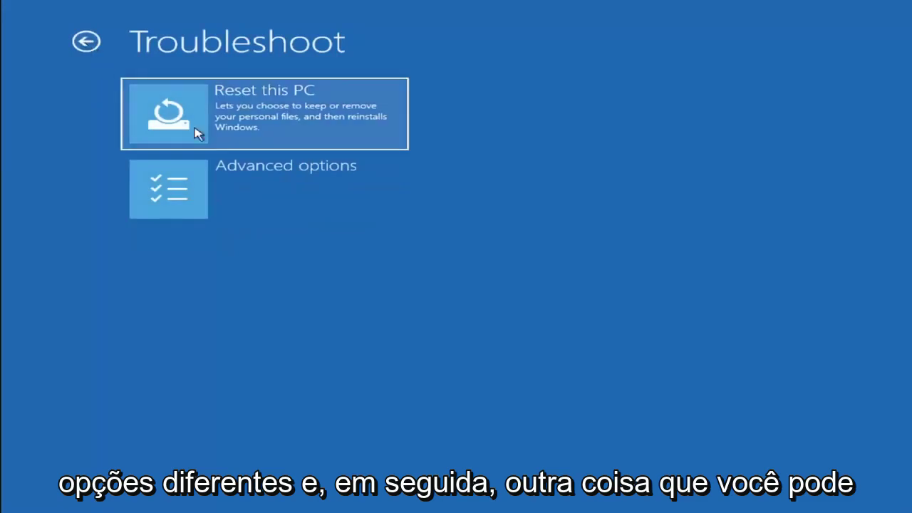
{"action": "left_click", "coordinate": [90, 42]}
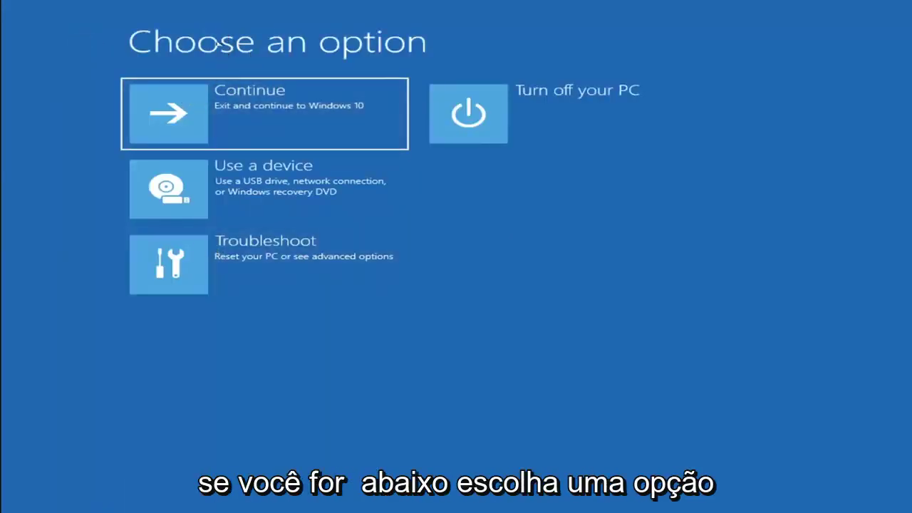
- Open the Command Prompt from the advanced troubleshooting options
{"action": "left_click", "coordinate": [277, 269]}
{"action": "left_click", "coordinate": [272, 197]}
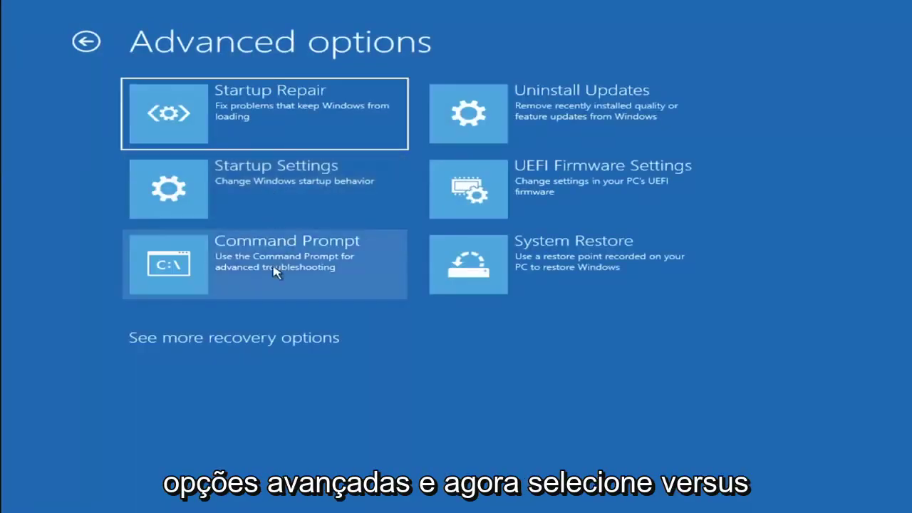
{"action": "left_click", "coordinate": [226, 270]}
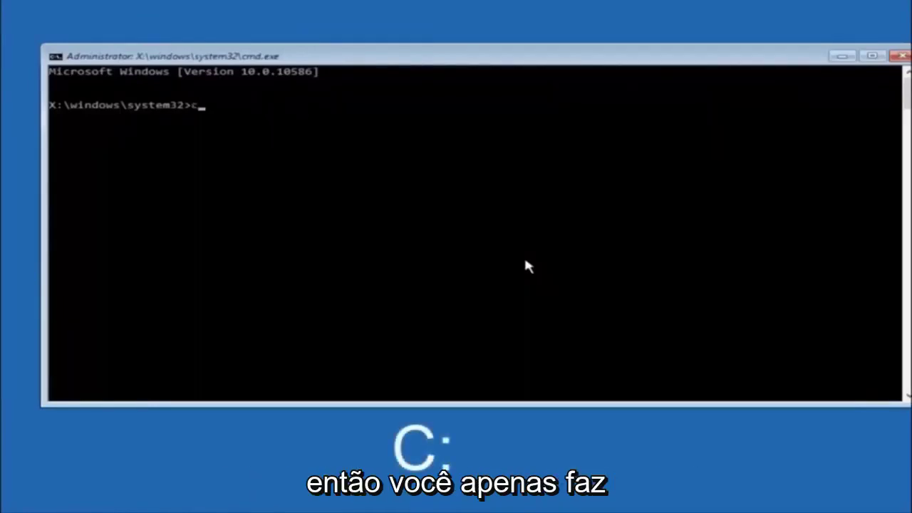
- Switch to the C: drive and list its root directory with dir
{"action": "type", "text": ":"}
{"action": "key", "text": "Return"}
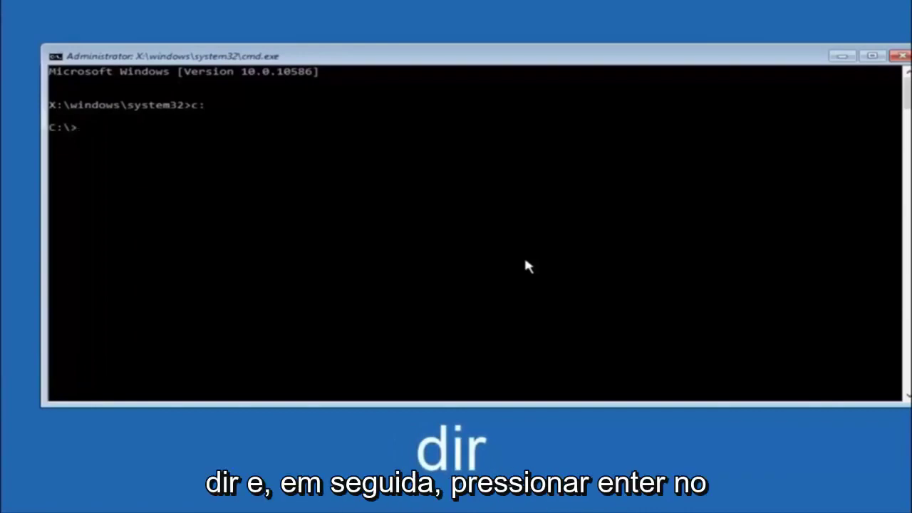
{"action": "type", "text": "dir"}
{"action": "key", "text": "Return"}
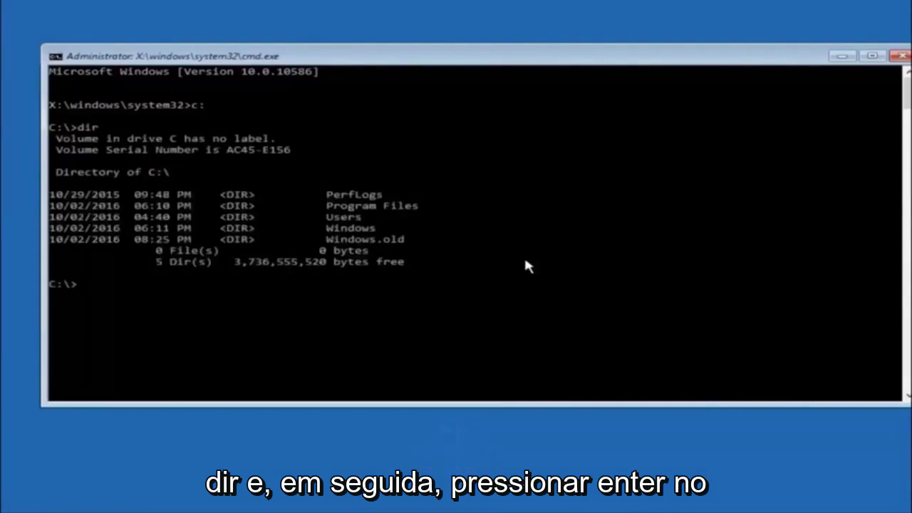
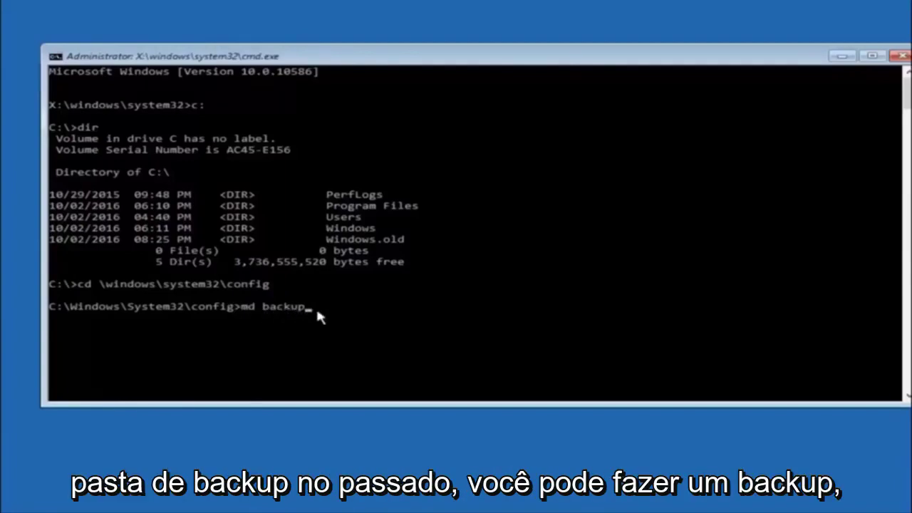
- Create a folder named backup inside C:\Windows\System32\config with the md command
{"action": "type", "text": "1"}
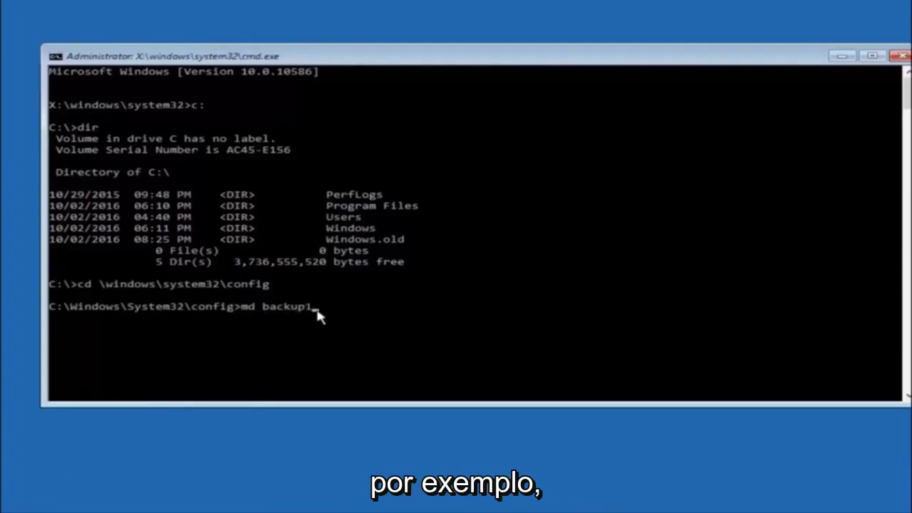
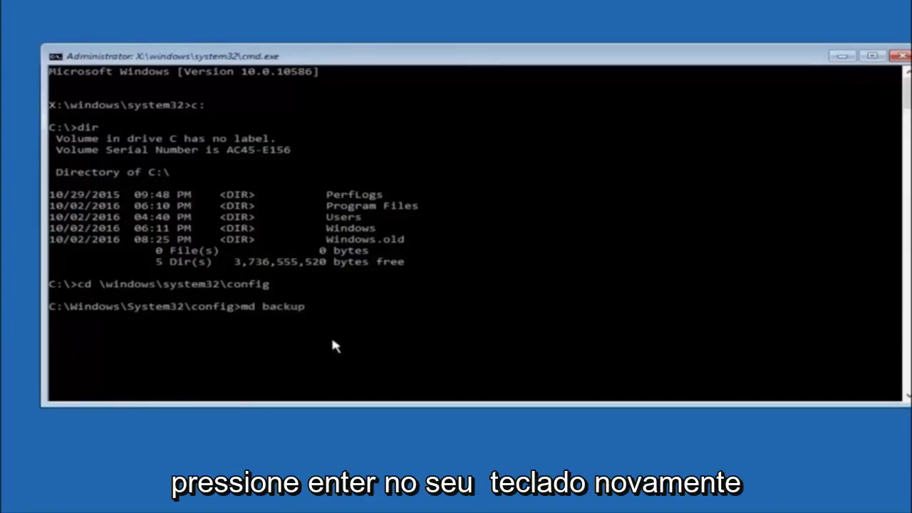
{"action": "key", "text": "Return"}
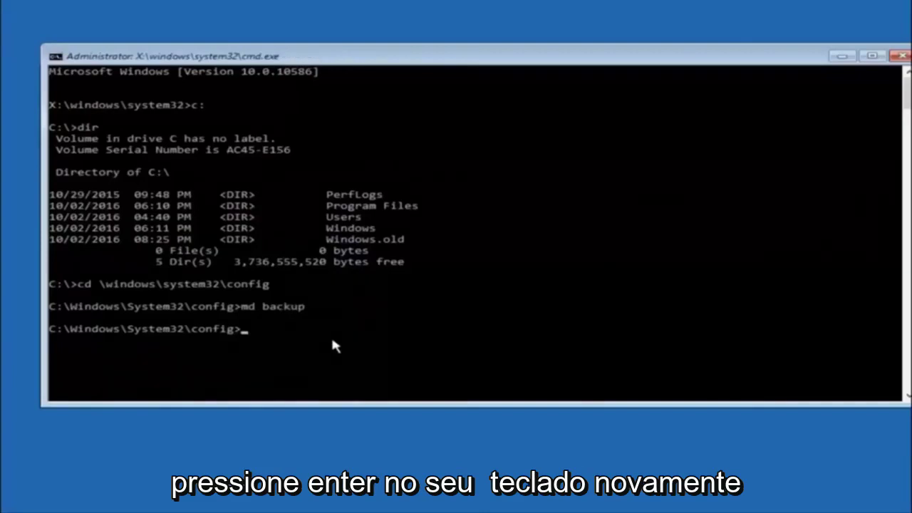
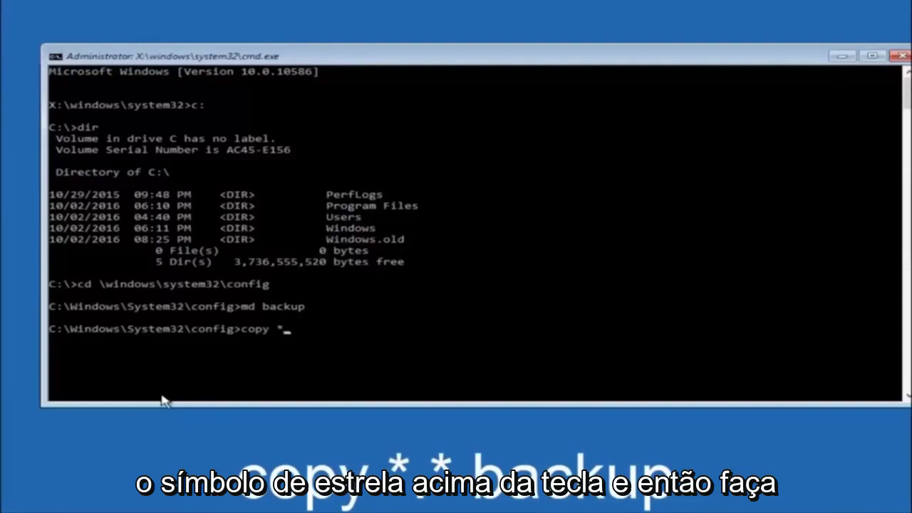
- Copy all files in the config folder into the backup folder with the copy *.* command
{"action": "type", "text": ".* backup"}
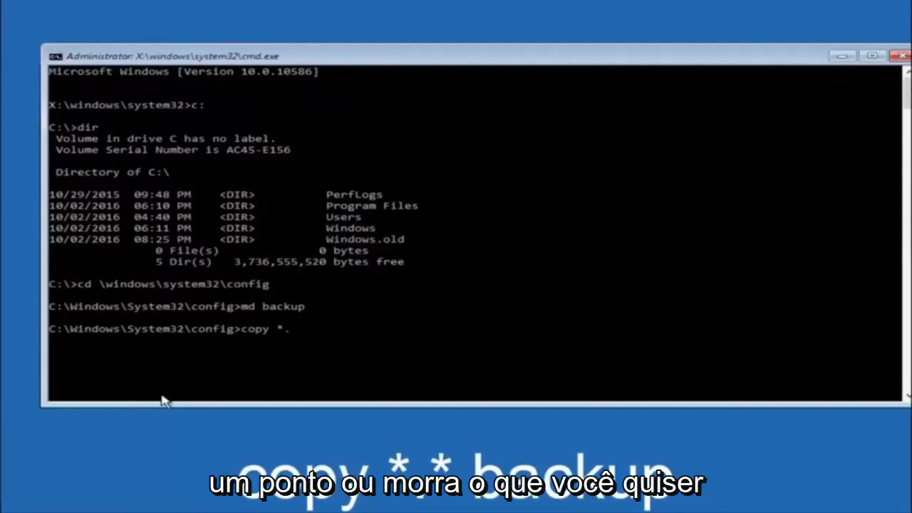
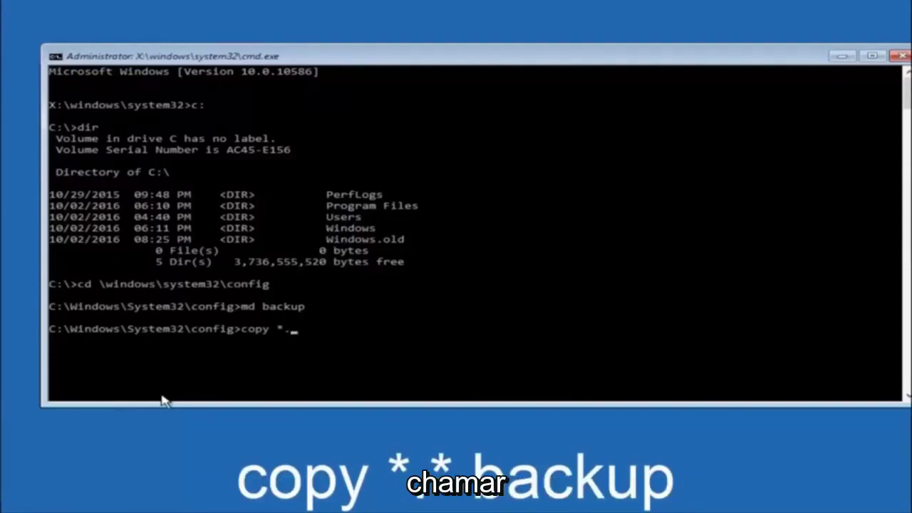
{"action": "type", "text": "*"}
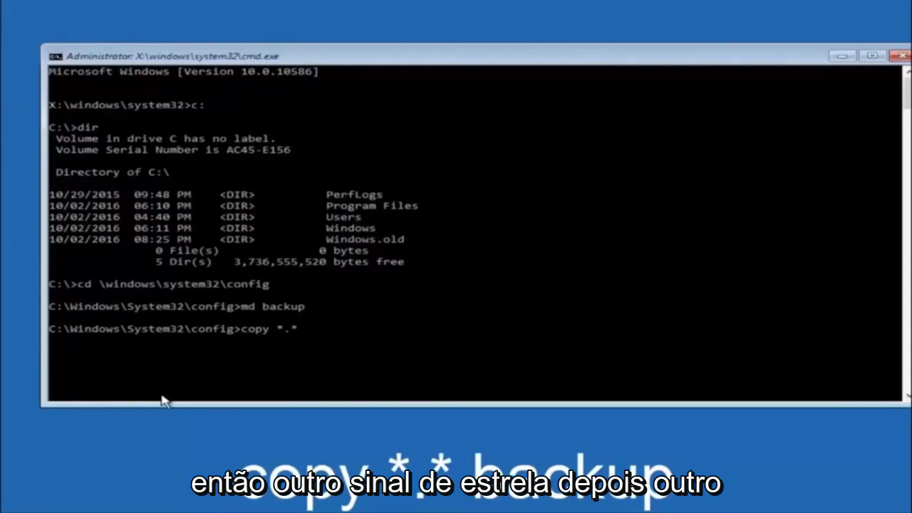
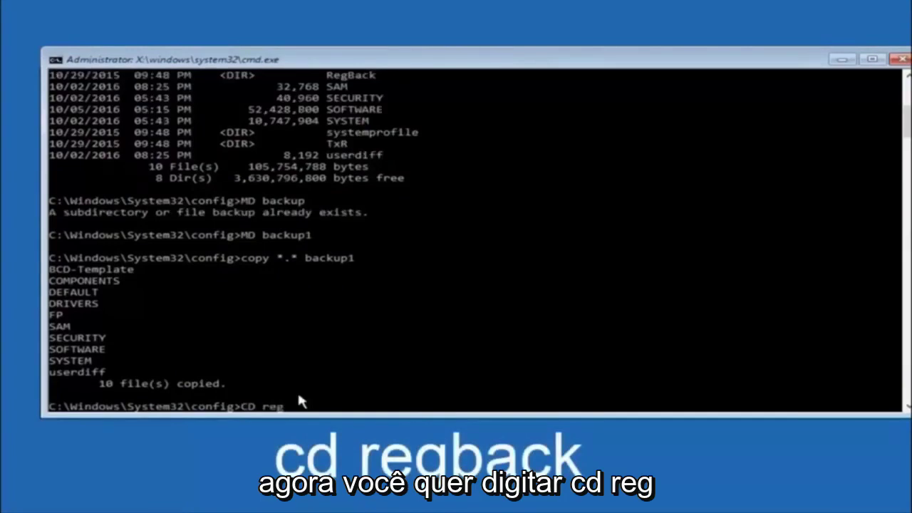
- Change to the RegBack folder inside config with cd regback and list its contents with dir
{"action": "type", "text": "back"}
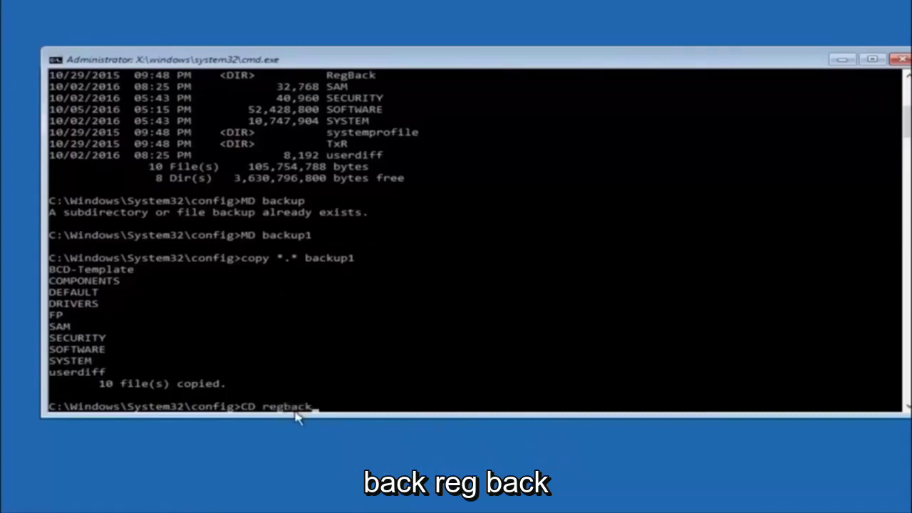
{"action": "key", "text": "Return"}
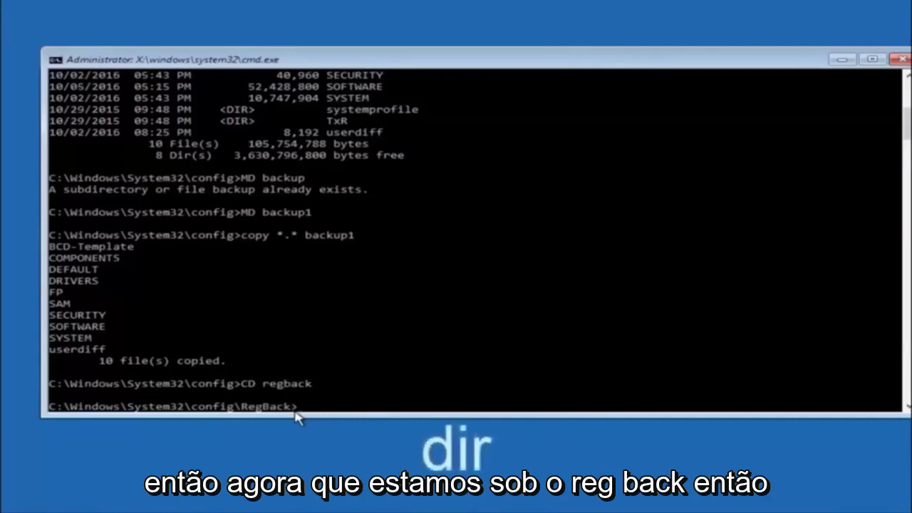
{"action": "type", "text": "dir"}
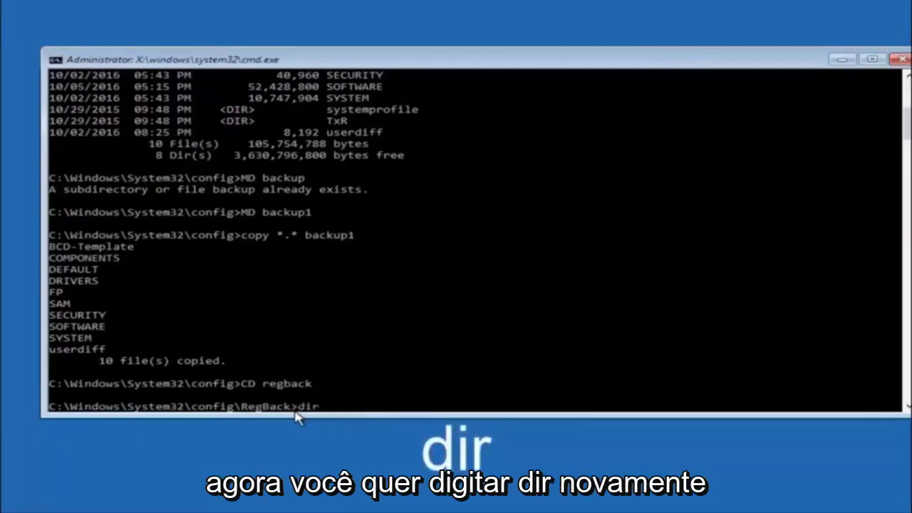
{"action": "key", "text": "Return"}
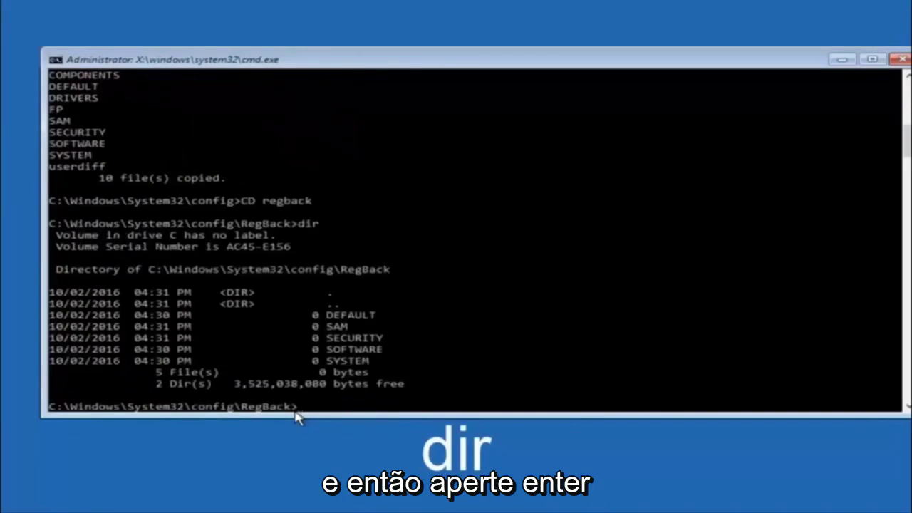
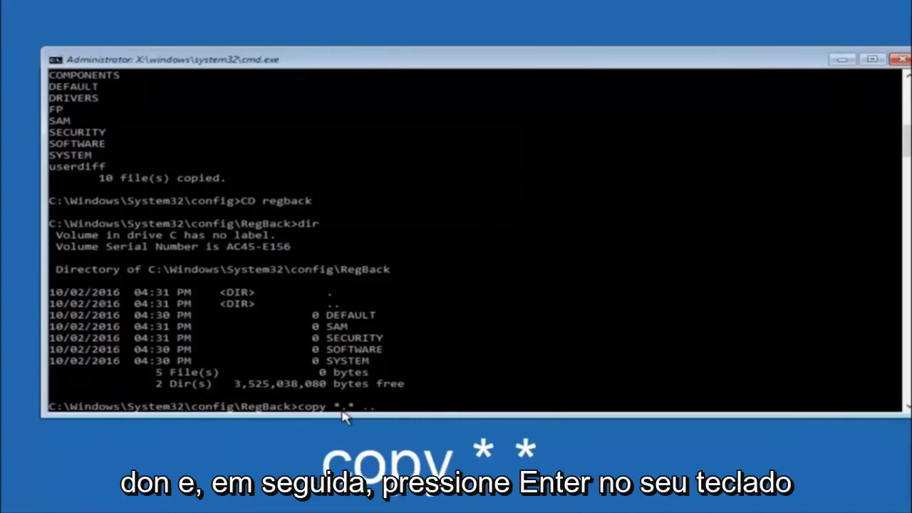
- Copy all RegBack files to the parent config folder with copy *.* .., overwriting all existing files, and close the Command Prompt
{"action": "key", "text": "Return"}
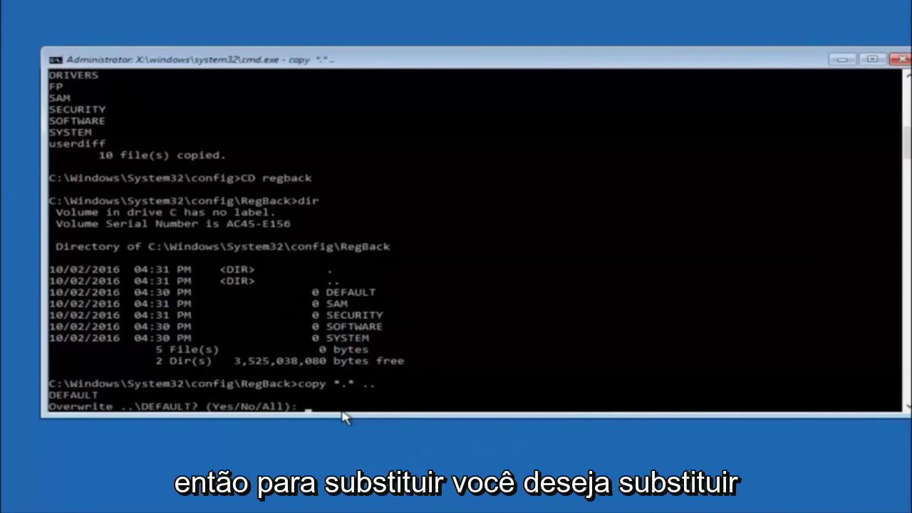
{"action": "type", "text": "A"}
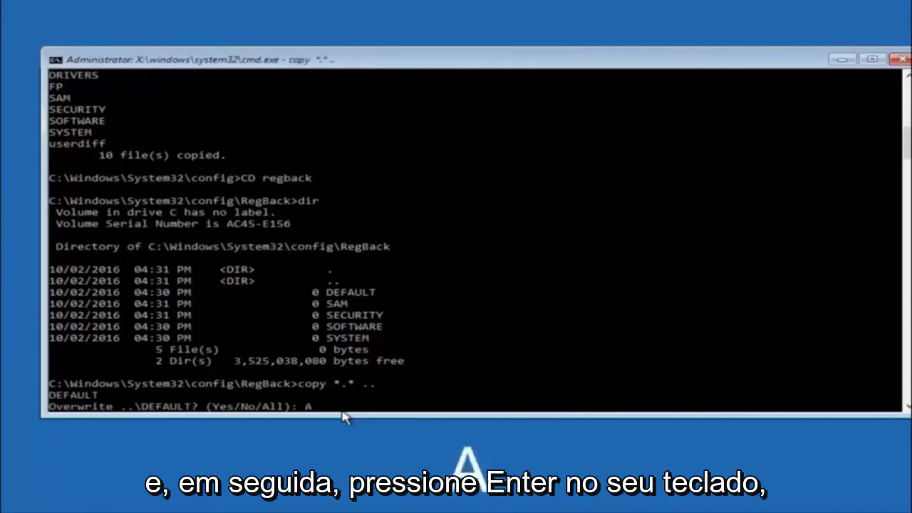
{"action": "key", "text": "Return"}
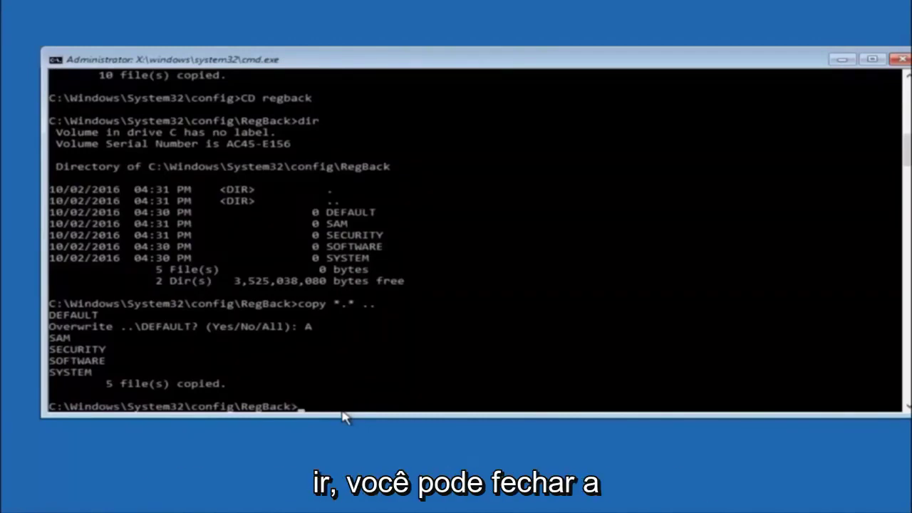
{"action": "left_click", "coordinate": [902, 59]}
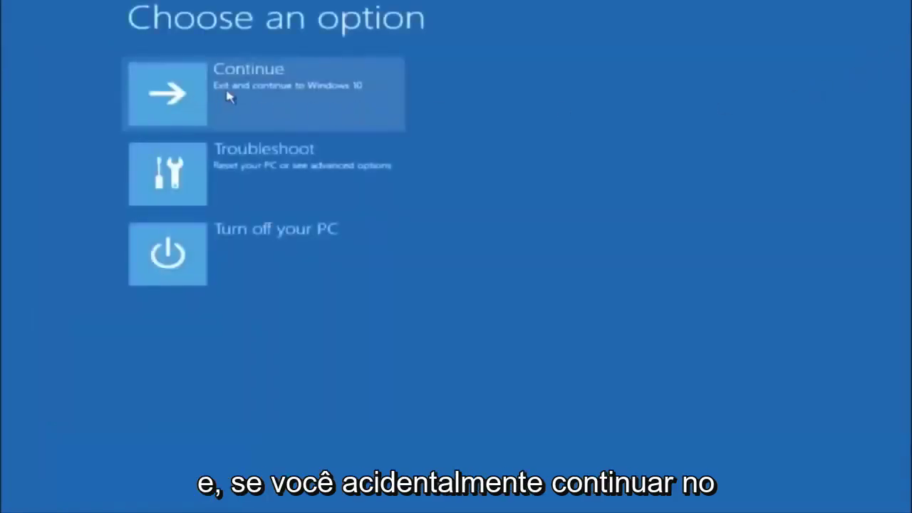